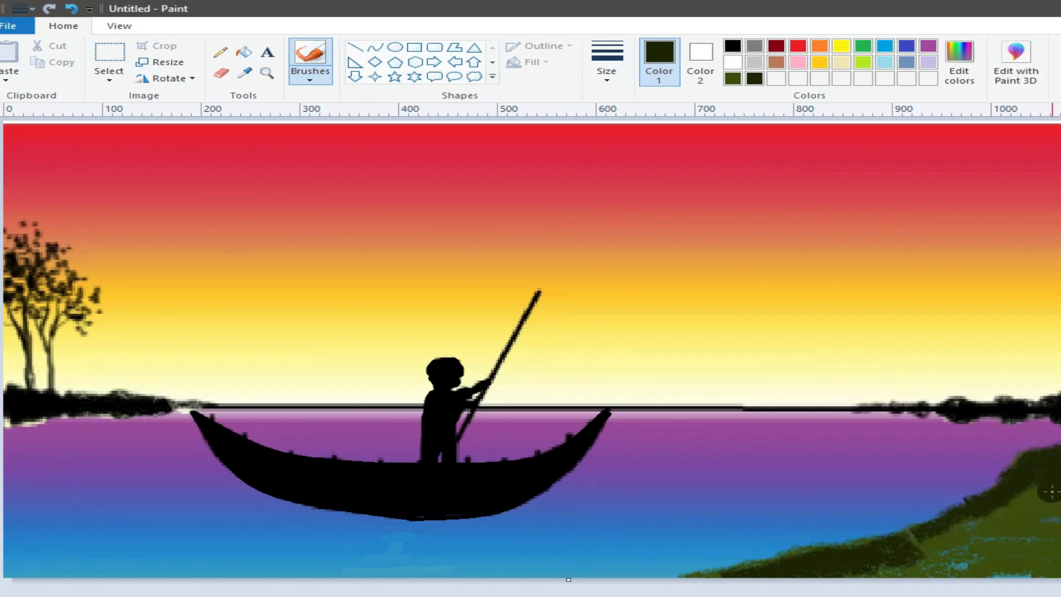
Step: Paint over the remaining light green area of the riverbank with the dark green brush, undoing a stray mark
mouse_move(963, 556)
left_mouse_down()
mouse_move(1039, 569)
mouse_move(1034, 497)
mouse_move(1045, 558)
left_mouse_up()
left_click(860, 396)
key("ctrl+z")
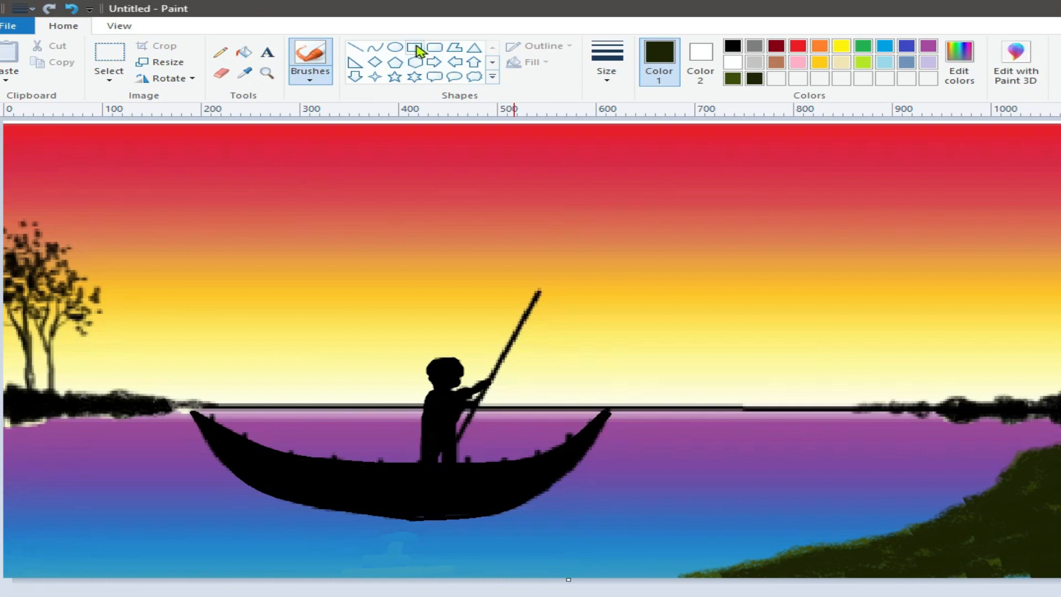
left_click(374, 48)
left_click_drag(845, 189, 978, 494)
left_click_drag(922, 365, 876, 380)
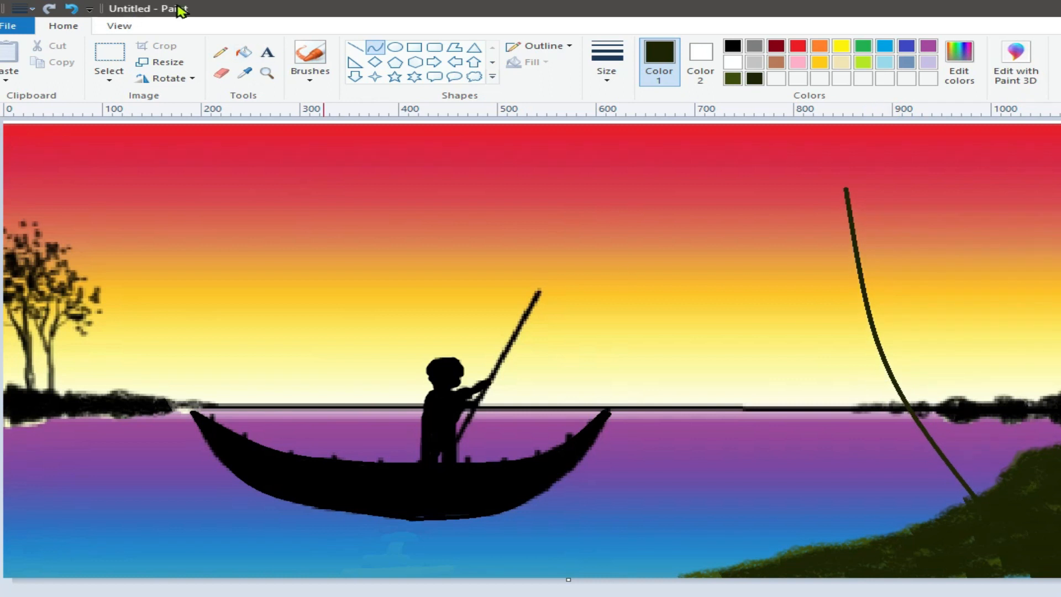
left_click(70, 9)
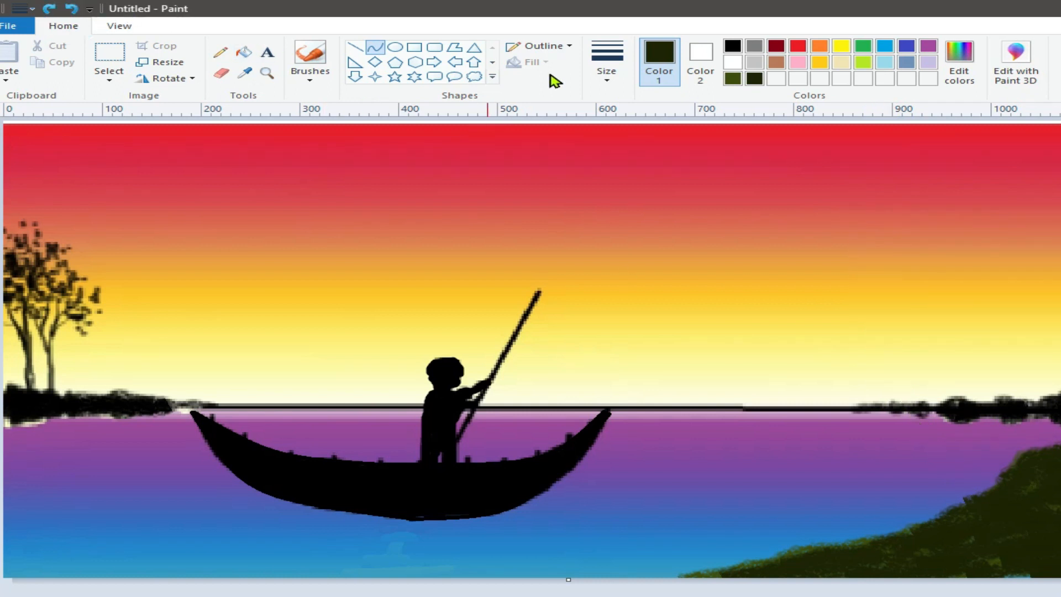
Step: Choose the ellipse shape, sample pale yellow from the sky, and set it as both the outline and fill colour
left_click(395, 47)
left_click(245, 72)
left_click(713, 336)
left_click(960, 61)
left_click(429, 469)
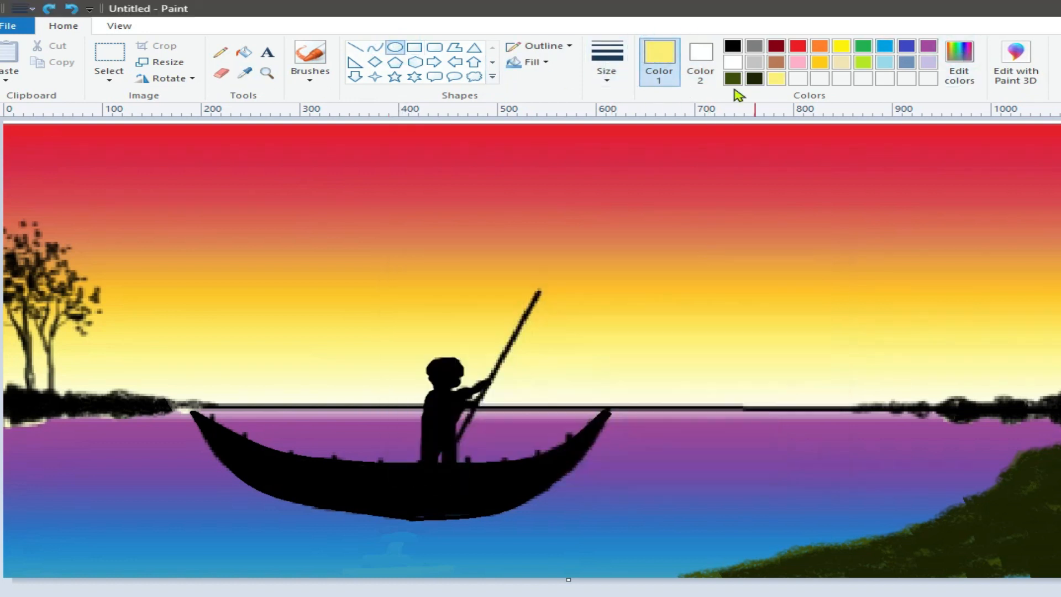
left_click(700, 61)
left_click(776, 78)
Step: Draw a filled pale yellow ellipse as the sun above the riverbank, adjusting its size and position in the sky
left_click_drag(743, 218, 879, 315)
left_click_drag(824, 256, 916, 199)
left_click_drag(971, 259, 994, 279)
left_click_drag(920, 214, 884, 232)
left_click_drag(881, 297, 881, 302)
left_click_drag(801, 241, 766, 243)
left_click_drag(863, 179, 863, 171)
left_click(765, 271)
Step: Draw a black curve as a palm trunk running from the sun down to the riverbank, bowed towards the boat
left_click_drag(855, 226, 890, 337)
left_click(375, 47)
left_click(659, 61)
left_click(733, 46)
left_click(72, 8)
left_click_drag(854, 188, 1022, 581)
left_click_drag(952, 390, 887, 413)
Step: Change the line size and add black curves along the palm trunk to thicken it towards its base
left_click(614, 85)
left_click(620, 113)
left_click_drag(867, 282, 1020, 575)
left_click_drag(958, 464, 928, 452)
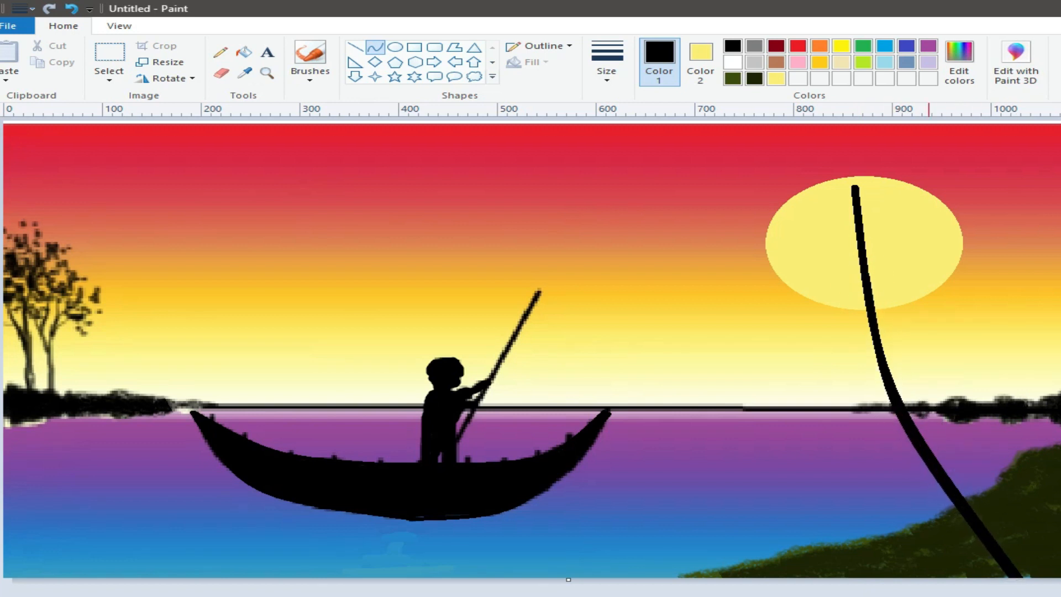
left_click_drag(991, 559, 975, 531)
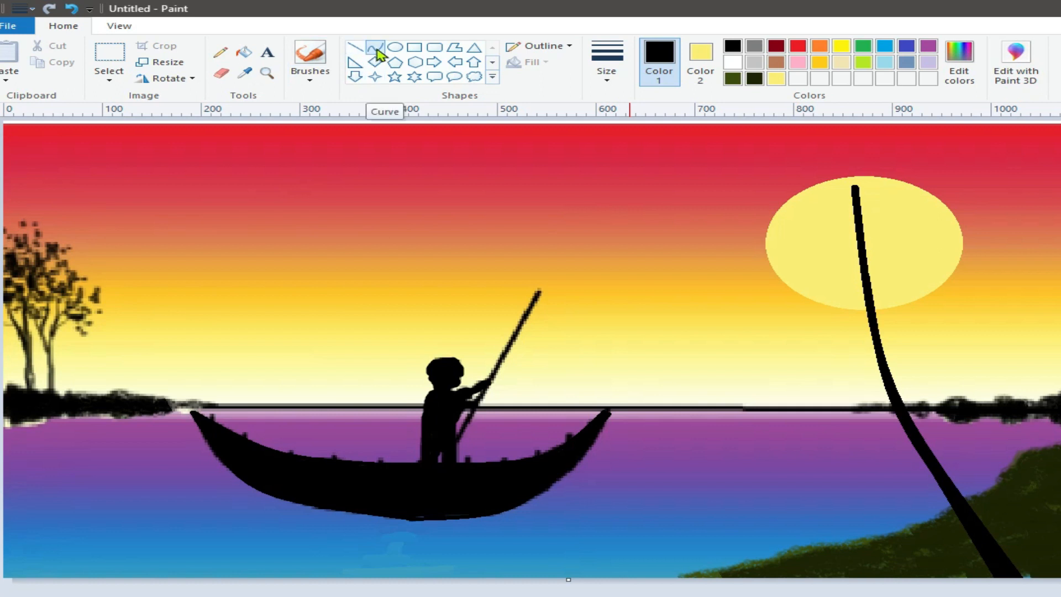
Step: Mix a dark olive colour with red 55, green 55, blue 0 and choose the watercolour brush
left_click(863, 62)
left_click(973, 67)
left_click_drag(819, 332, 821, 395)
left_click(436, 369)
left_click(429, 470)
left_click(310, 78)
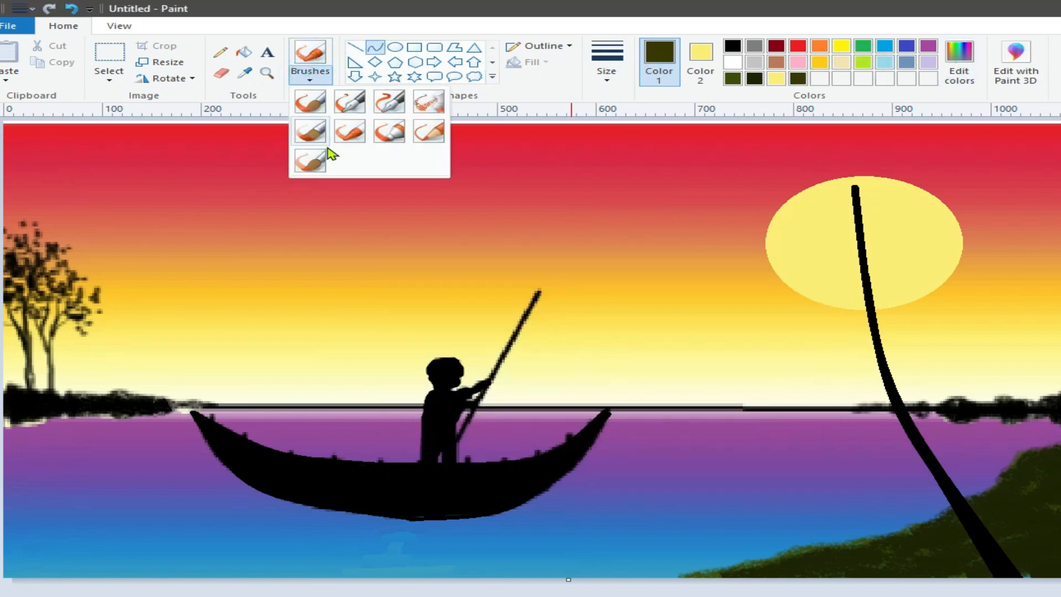
left_click(318, 157)
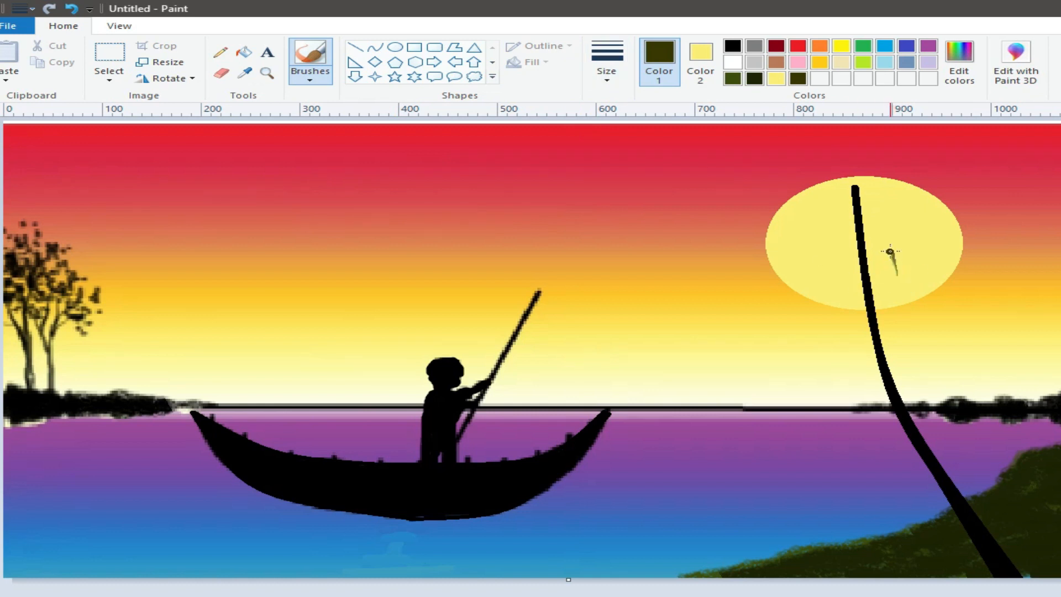
Step: Paint two drooping olive palm fronds over the sun, one on each side of the trunk's tip, adjusting the brush size
left_click(888, 261)
left_click(601, 81)
left_click(622, 133)
mouse_move(892, 262)
left_mouse_down()
mouse_move(865, 207)
mouse_move(856, 213)
mouse_move(872, 236)
left_mouse_up()
left_click(607, 71)
left_click(613, 108)
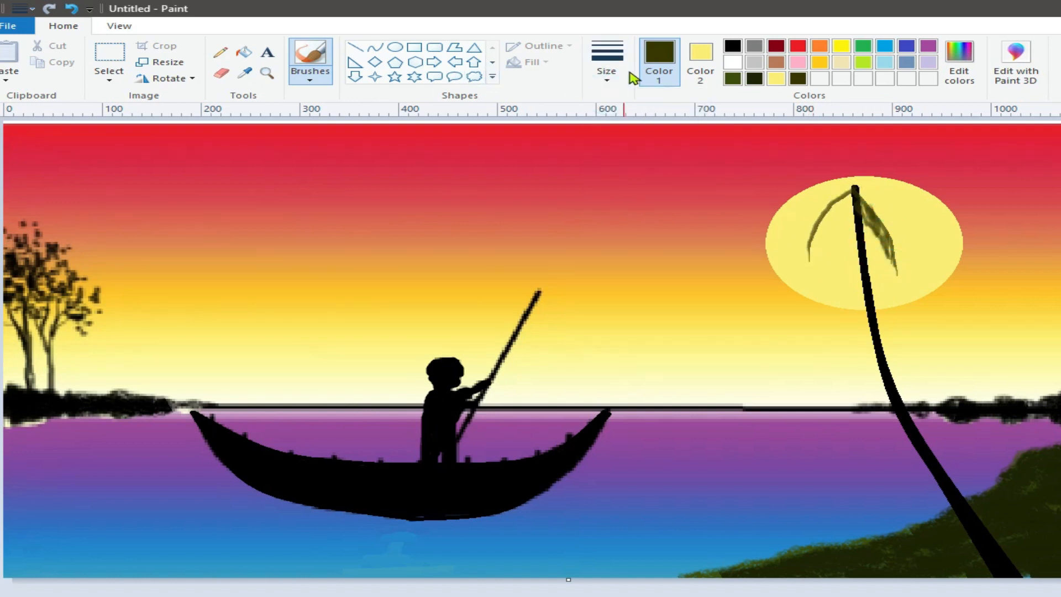
left_click_drag(826, 224, 812, 270)
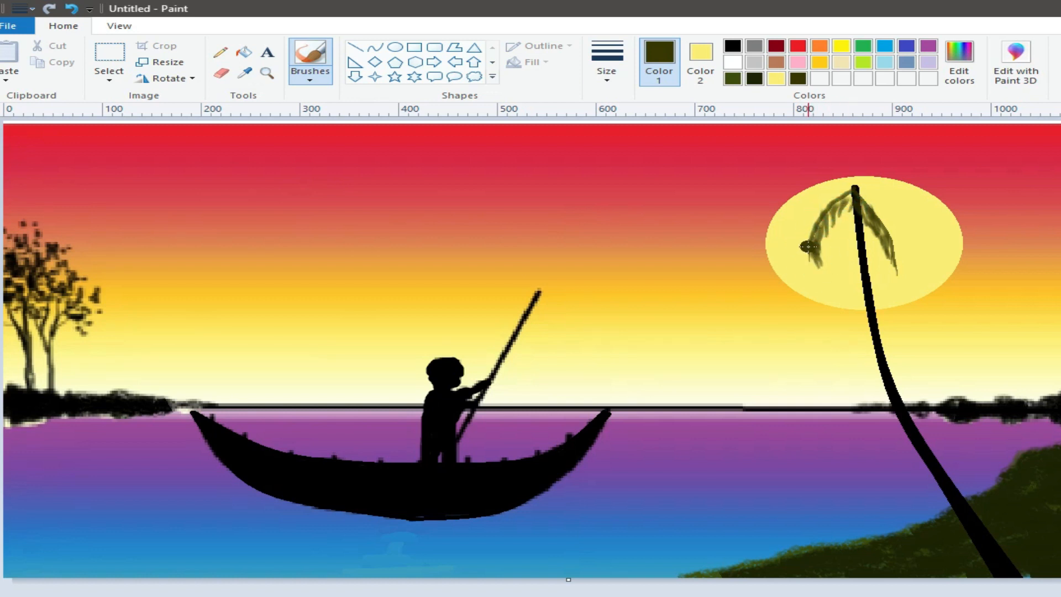
left_click_drag(850, 200, 815, 234)
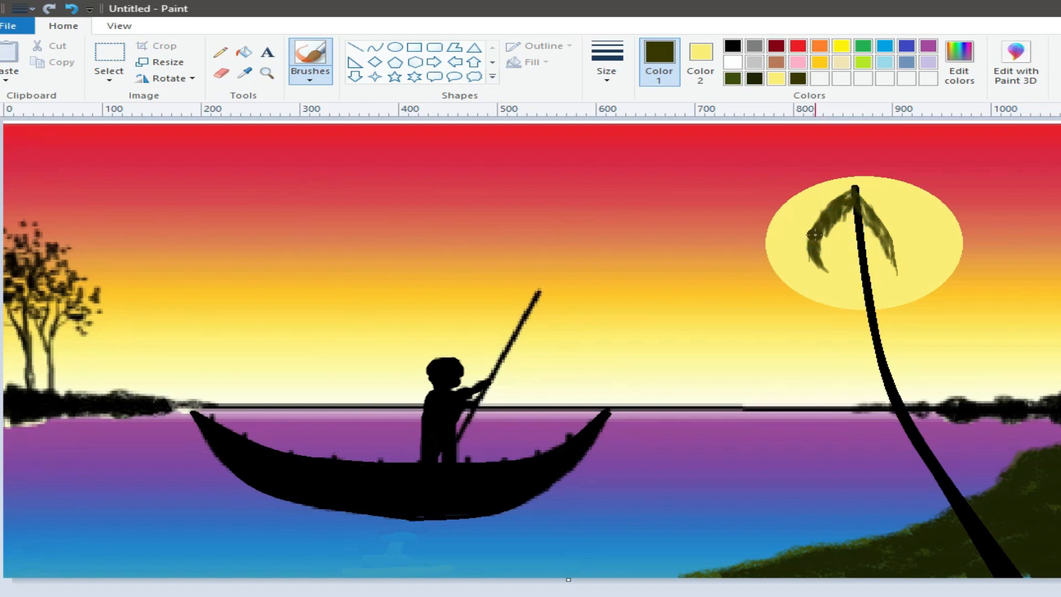
mouse_move(858, 199)
left_mouse_down()
mouse_move(883, 227)
mouse_move(867, 193)
mouse_move(887, 234)
left_mouse_up()
left_click_drag(895, 272, 893, 235)
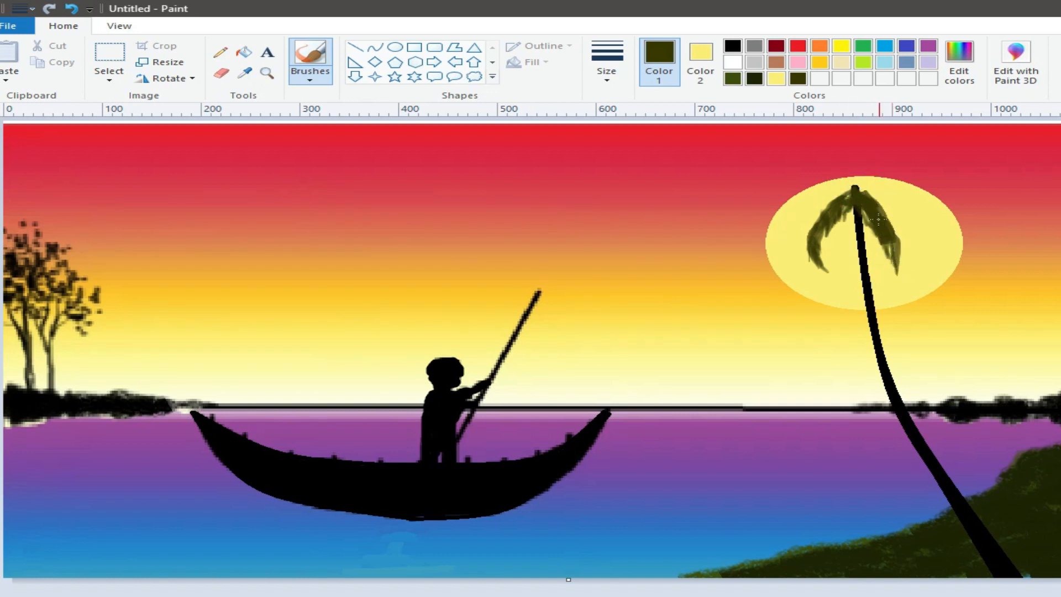
Step: Paint longer olive fronds spreading outwards and upwards on both sides of the palm's crown
mouse_move(767, 227)
left_mouse_down()
mouse_move(845, 192)
mouse_move(776, 217)
mouse_move(826, 191)
left_mouse_up()
mouse_move(933, 244)
left_mouse_down()
mouse_move(903, 200)
mouse_move(906, 227)
mouse_move(884, 205)
mouse_move(939, 241)
mouse_move(896, 213)
left_mouse_up()
mouse_move(764, 236)
left_mouse_down()
mouse_move(797, 212)
mouse_move(803, 219)
mouse_move(769, 225)
mouse_move(815, 198)
mouse_move(851, 200)
mouse_move(849, 188)
mouse_move(813, 205)
left_mouse_up()
mouse_move(751, 166)
left_mouse_down()
mouse_move(836, 181)
mouse_move(749, 174)
mouse_move(793, 184)
mouse_move(741, 171)
left_mouse_up()
left_click_drag(779, 136, 849, 172)
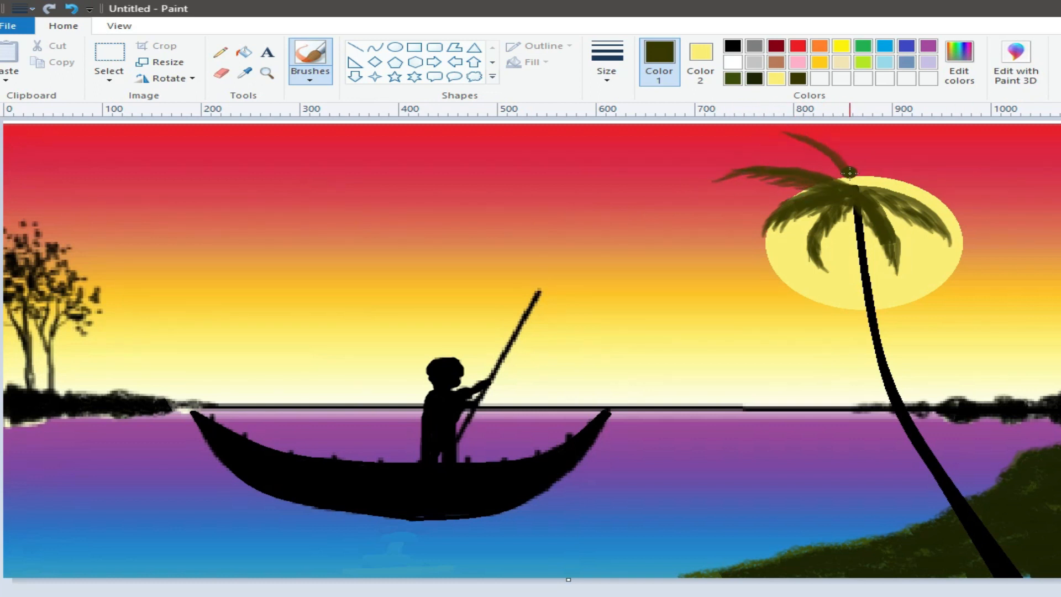
mouse_move(798, 131)
left_mouse_down()
mouse_move(815, 163)
mouse_move(777, 138)
mouse_move(850, 175)
left_mouse_up()
mouse_move(946, 191)
left_mouse_down()
mouse_move(861, 195)
mouse_move(977, 195)
mouse_move(908, 197)
mouse_move(892, 181)
left_mouse_up()
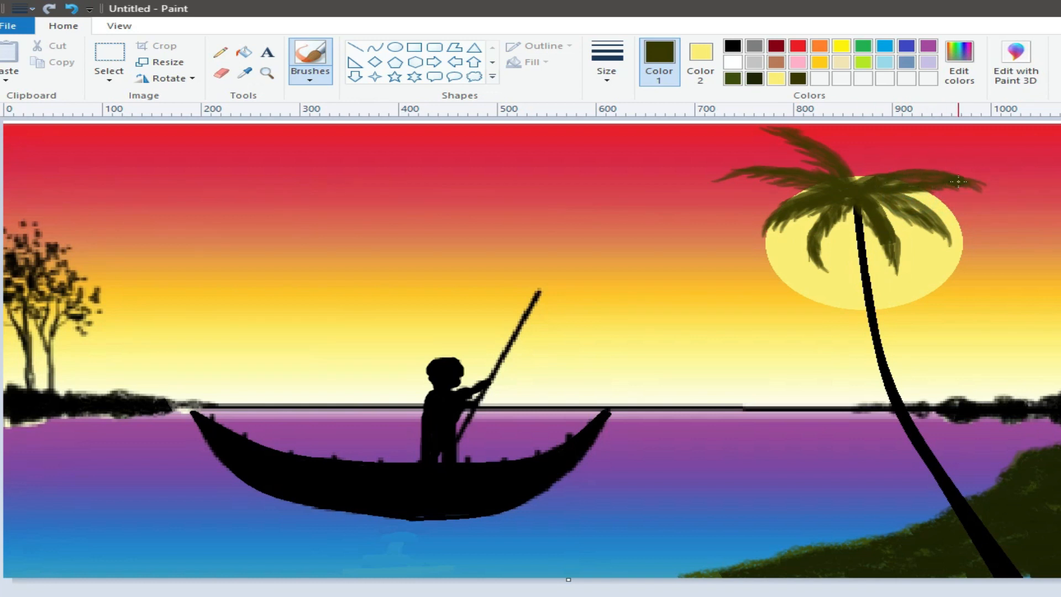
mouse_move(942, 137)
left_mouse_down()
mouse_move(867, 178)
mouse_move(964, 135)
mouse_move(929, 167)
left_mouse_up()
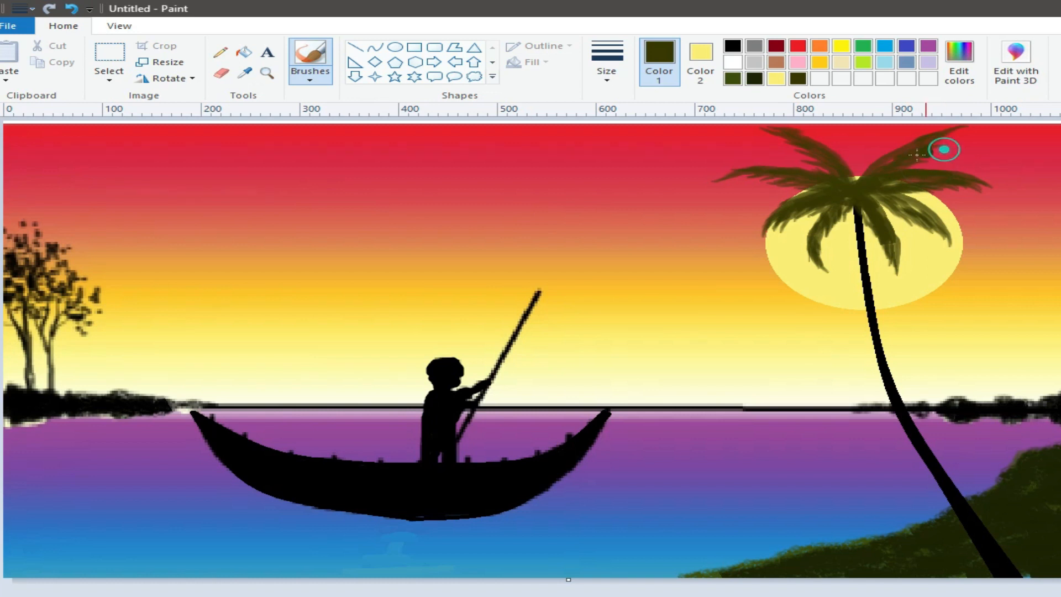
Step: Paint an upright frond at the centre of the palm's crown and fill out the upper fronds beside it
left_click_drag(859, 128, 857, 178)
left_click_drag(858, 178, 859, 125)
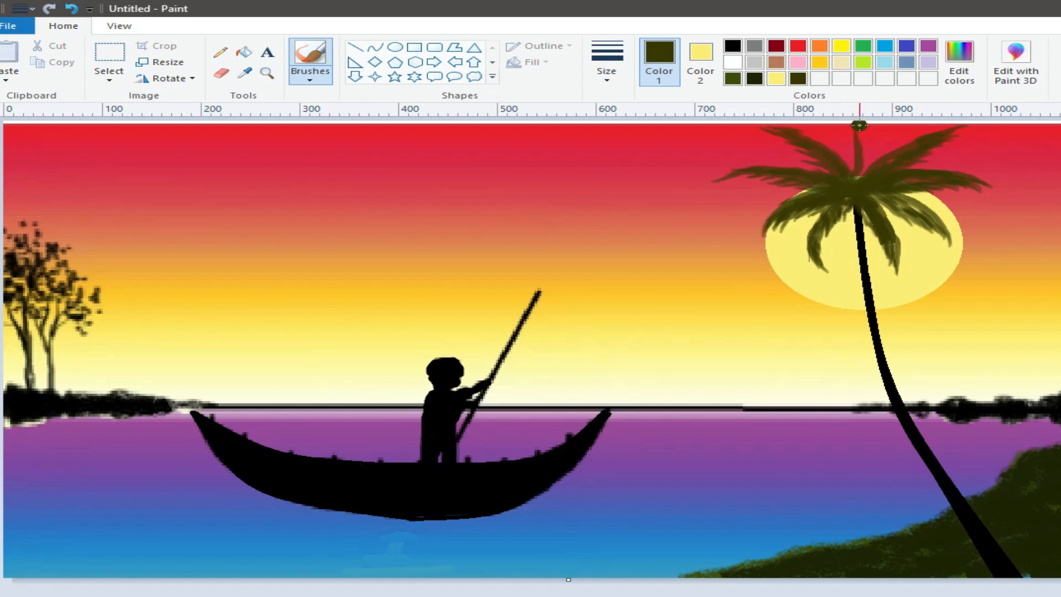
left_click_drag(861, 175, 866, 143)
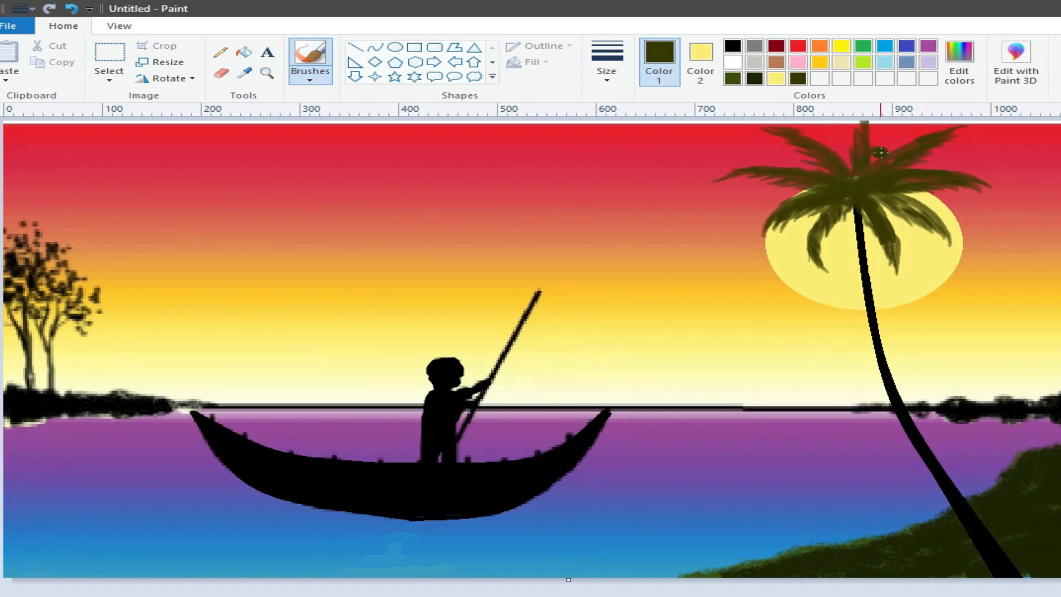
left_click_drag(871, 131, 869, 140)
left_click_drag(788, 130, 799, 136)
left_click_drag(949, 133, 865, 170)
left_click_drag(788, 130, 839, 154)
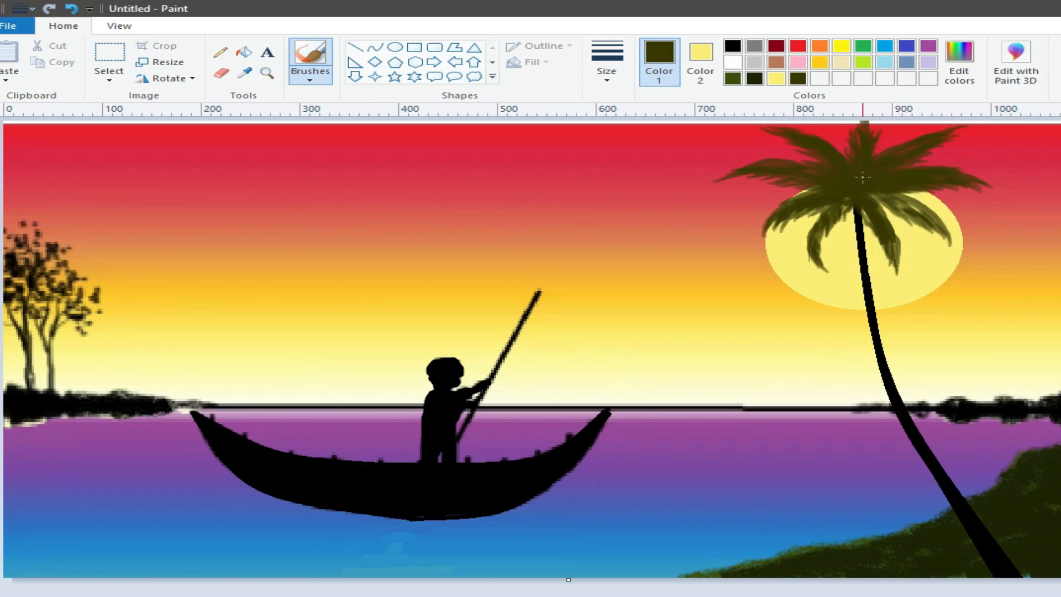
Step: Change the brush size, darken the olive colour, and paint grass strokes along the riverbank around the trunk's base
left_click(608, 76)
left_click(645, 134)
left_click_drag(854, 568, 994, 574)
left_click(959, 60)
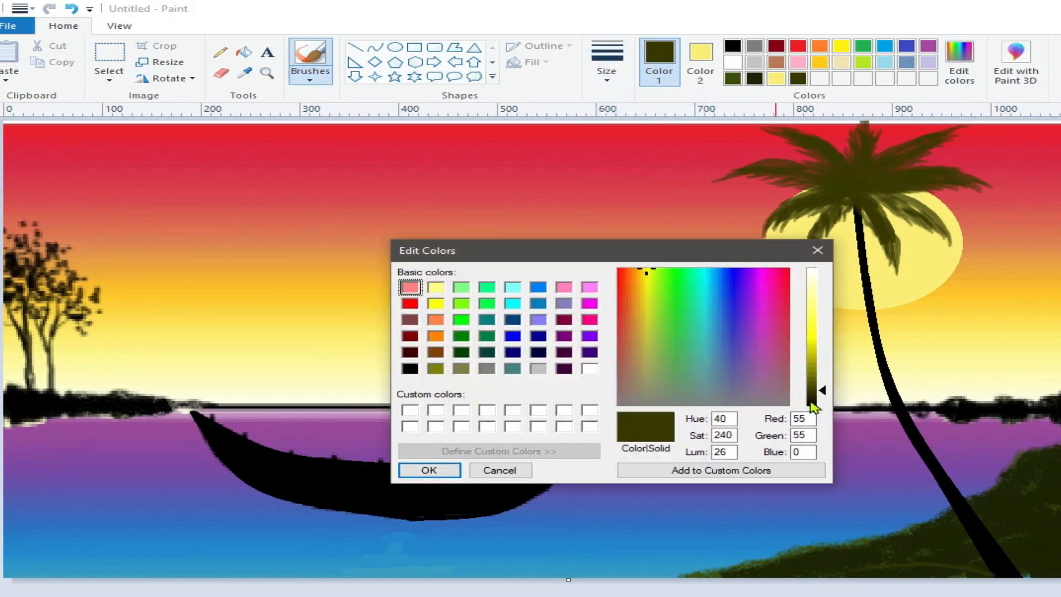
left_click(819, 409)
left_click(429, 469)
mouse_move(886, 537)
left_mouse_down()
mouse_move(960, 544)
mouse_move(946, 533)
mouse_move(833, 570)
left_mouse_up()
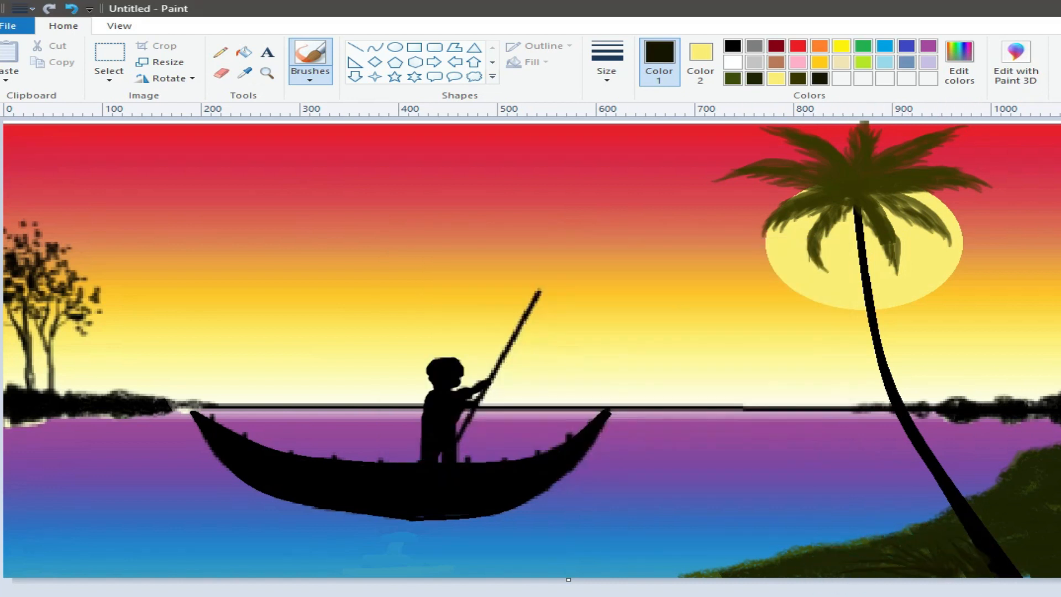
left_click_drag(1025, 559, 1059, 539)
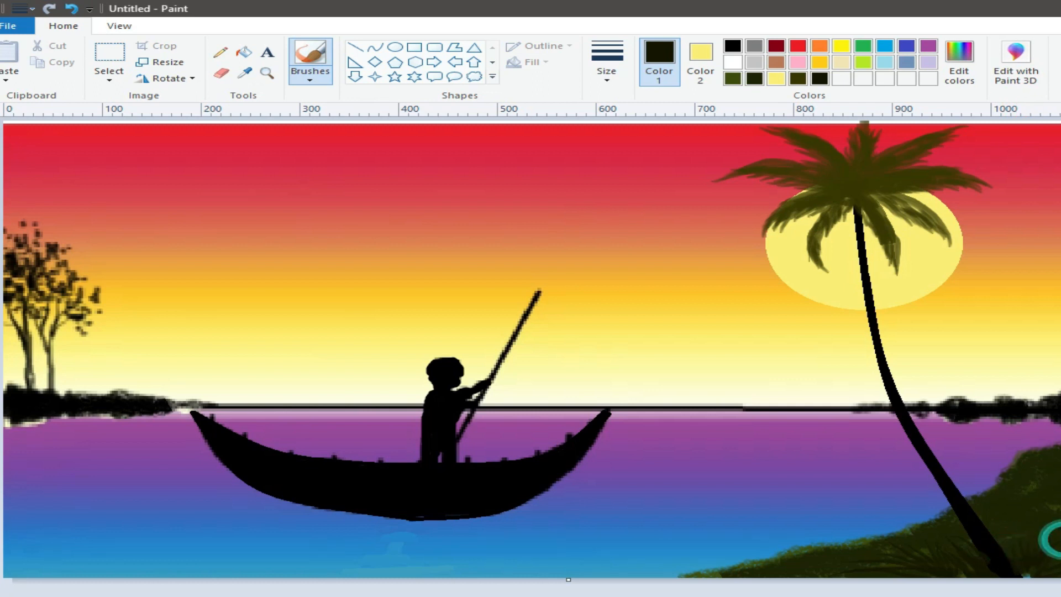
left_click_drag(1060, 579, 1060, 578)
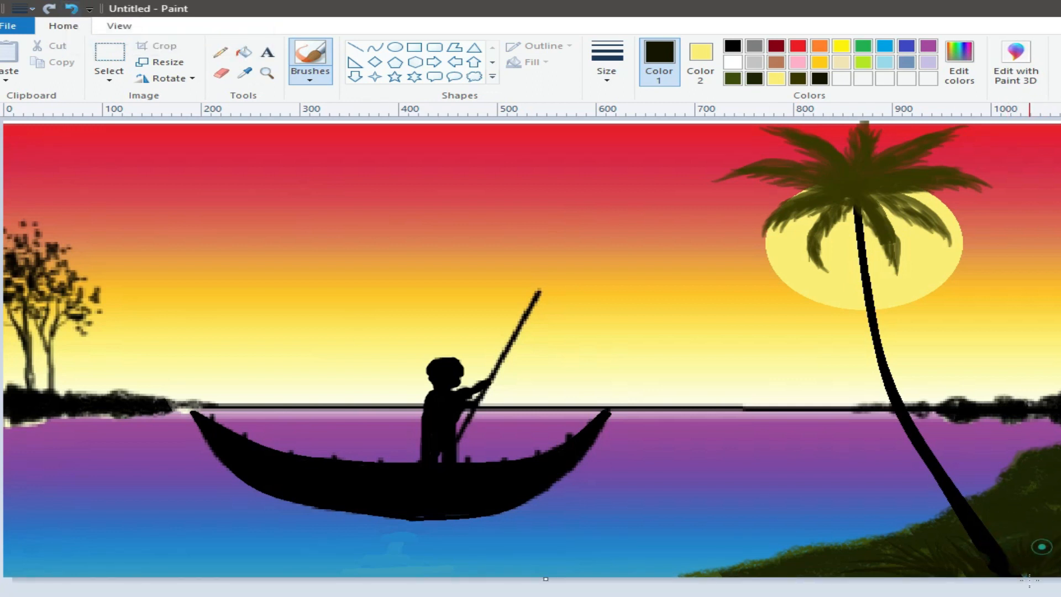
Step: Paint more near-black olive grass blades fanning out from the base of the palm trunk
left_click_drag(927, 525, 991, 566)
left_click_drag(1003, 517, 1001, 565)
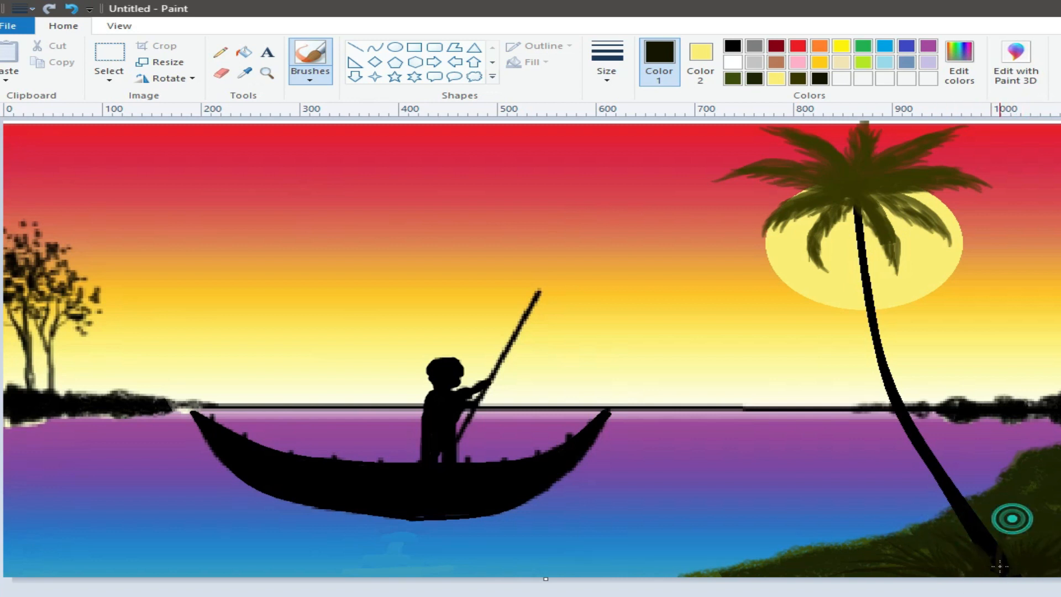
left_click_drag(838, 555, 959, 562)
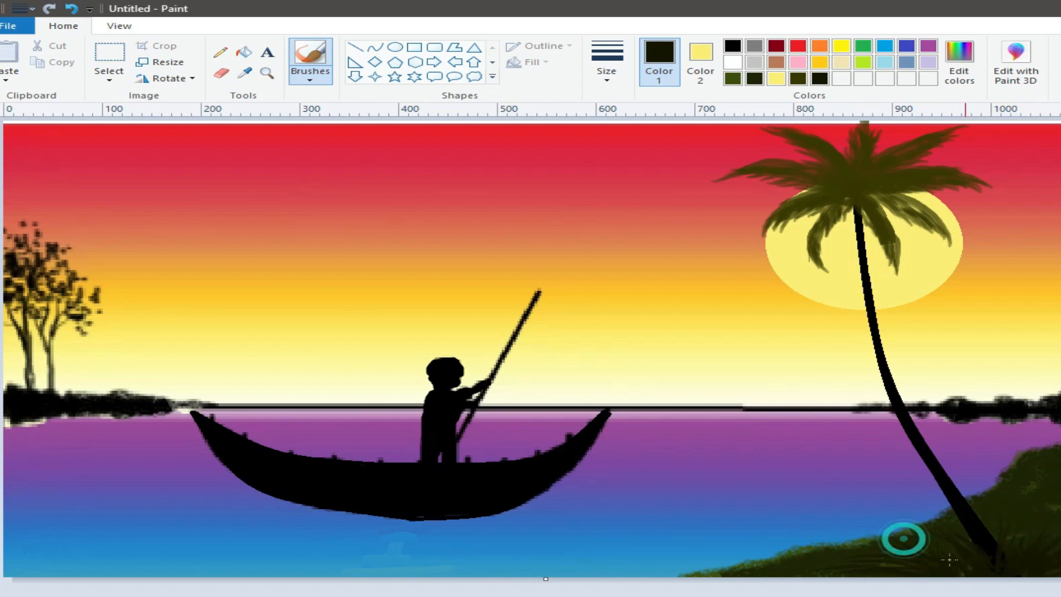
left_click_drag(929, 525, 975, 557)
left_click_drag(953, 515, 985, 555)
left_click_drag(1003, 516, 993, 557)
left_click_drag(1047, 522, 1041, 528)
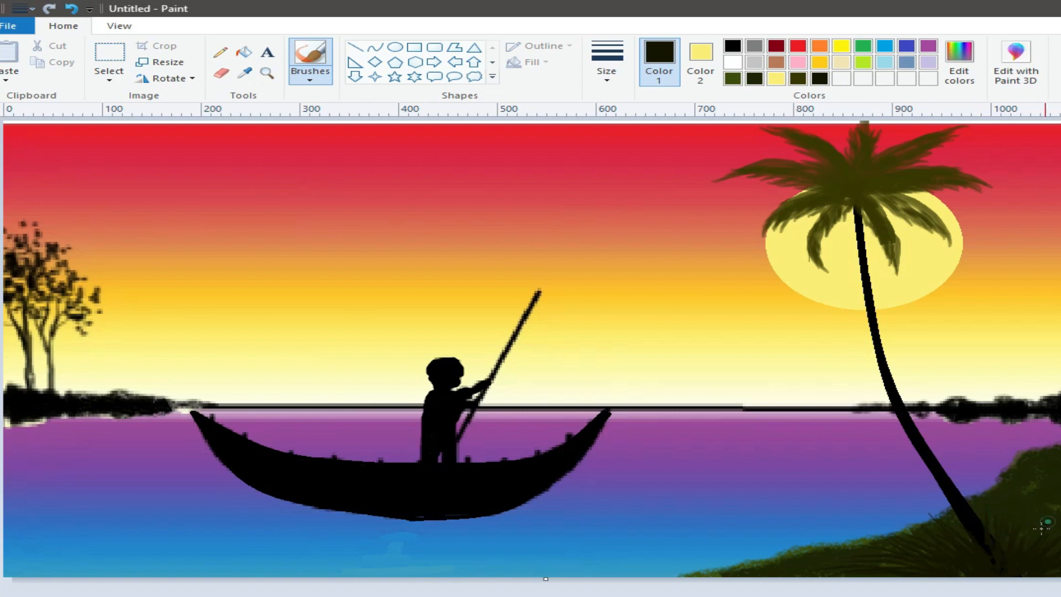
Step: Change the brush size, mix an even darker olive, and layer more grass blades around the trunk's base
left_click(607, 62)
left_click(621, 136)
left_click(960, 62)
left_click(818, 402)
left_click(424, 470)
mouse_move(895, 557)
left_mouse_down()
mouse_move(955, 577)
mouse_move(964, 551)
mouse_move(989, 571)
left_mouse_up()
left_click_drag(981, 544, 1009, 571)
mouse_move(1007, 544)
left_mouse_down()
mouse_move(1034, 571)
mouse_move(1060, 573)
left_mouse_up()
mouse_move(968, 565)
left_mouse_down()
mouse_move(1007, 576)
mouse_move(944, 572)
mouse_move(985, 574)
left_mouse_up()
Step: Deepen the grass at the palm trunk's base with black brush strokes
left_click(733, 46)
mouse_move(993, 553)
left_mouse_down()
mouse_move(1014, 578)
mouse_move(999, 563)
left_mouse_up()
left_click_drag(971, 544, 988, 565)
left_click_drag(940, 552, 973, 571)
left_click_drag(881, 566, 955, 566)
mouse_move(956, 542)
left_mouse_down()
mouse_move(977, 561)
mouse_move(1013, 568)
left_mouse_up()
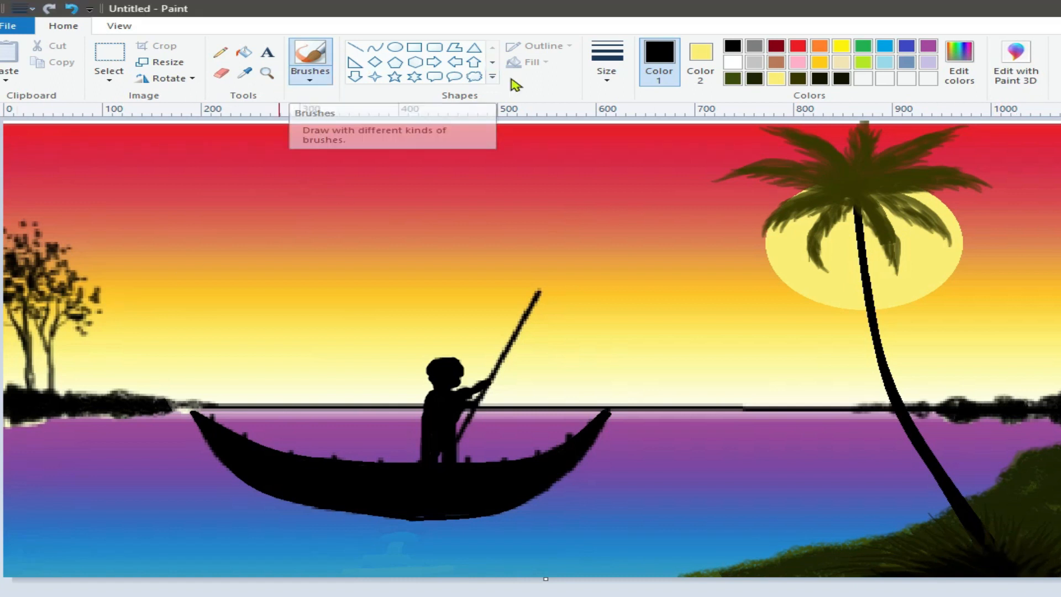
Step: Sketch thin black horizontal ripples in the water along both sides of the boat's hull with the Pencil tool
left_click(219, 50)
left_click(606, 62)
left_click(623, 137)
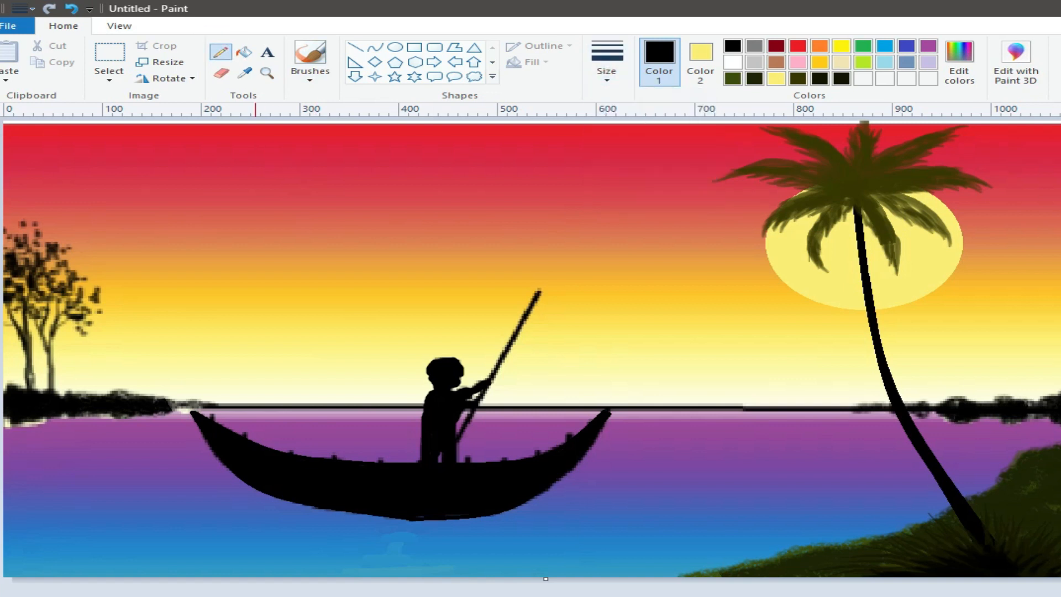
left_click_drag(236, 507, 318, 507)
mouse_move(289, 512)
left_mouse_down()
mouse_move(302, 509)
mouse_move(140, 524)
left_mouse_up()
mouse_move(180, 523)
left_mouse_down()
mouse_move(309, 511)
mouse_move(383, 524)
left_mouse_up()
left_click_drag(579, 518, 480, 517)
left_click_drag(546, 514, 225, 527)
left_click_drag(616, 520, 509, 512)
left_click_drag(642, 525, 544, 511)
left_click_drag(661, 528, 505, 520)
Step: Rework the black ripples beneath the boat by undoing recent strokes, restoring some of them, and sketching new ones
left_click(76, 6)
left_click(76, 6)
left_click(76, 7)
left_click(73, 7)
left_click(73, 7)
left_click(73, 7)
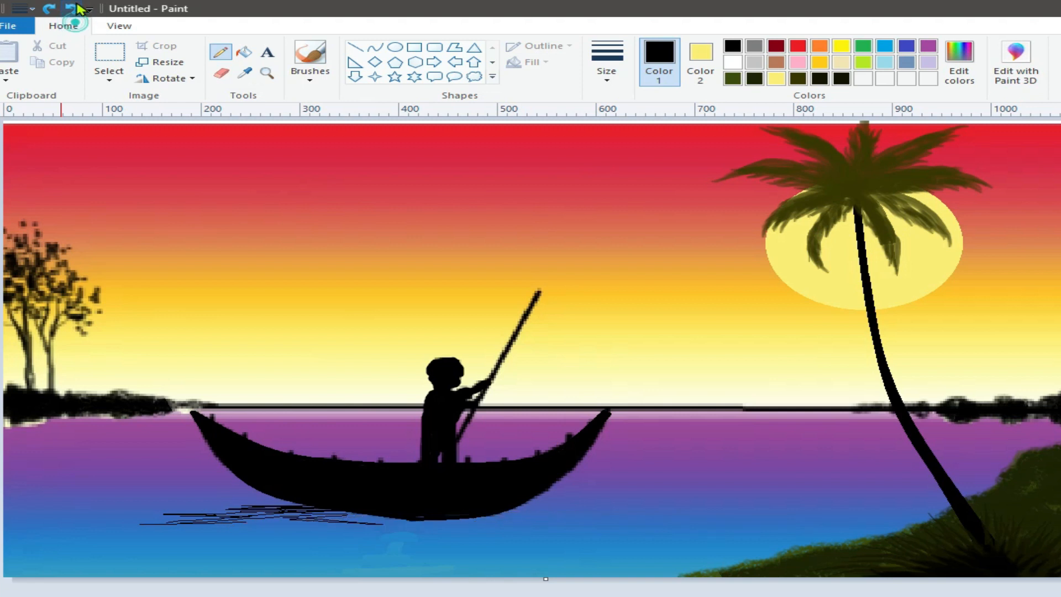
left_click(72, 8)
left_click(72, 7)
left_click(71, 8)
left_click(70, 7)
left_click(71, 8)
left_click(71, 7)
left_click(70, 7)
left_click(70, 7)
left_click(71, 7)
left_click(72, 6)
left_click(73, 7)
left_click(49, 8)
left_click(72, 8)
left_click(48, 10)
left_click(49, 9)
left_click(49, 9)
left_click(49, 10)
left_click(48, 10)
left_click(49, 10)
left_click(49, 10)
mouse_move(231, 511)
left_mouse_down()
mouse_move(713, 522)
mouse_move(111, 512)
mouse_move(337, 508)
mouse_move(205, 497)
mouse_move(342, 517)
mouse_move(699, 516)
mouse_move(663, 505)
mouse_move(748, 526)
mouse_move(192, 532)
left_mouse_up()
Step: Sample blue from the lower water and sketch fine blue ripples through and around the black ones near the boat
left_click(248, 78)
left_click(490, 558)
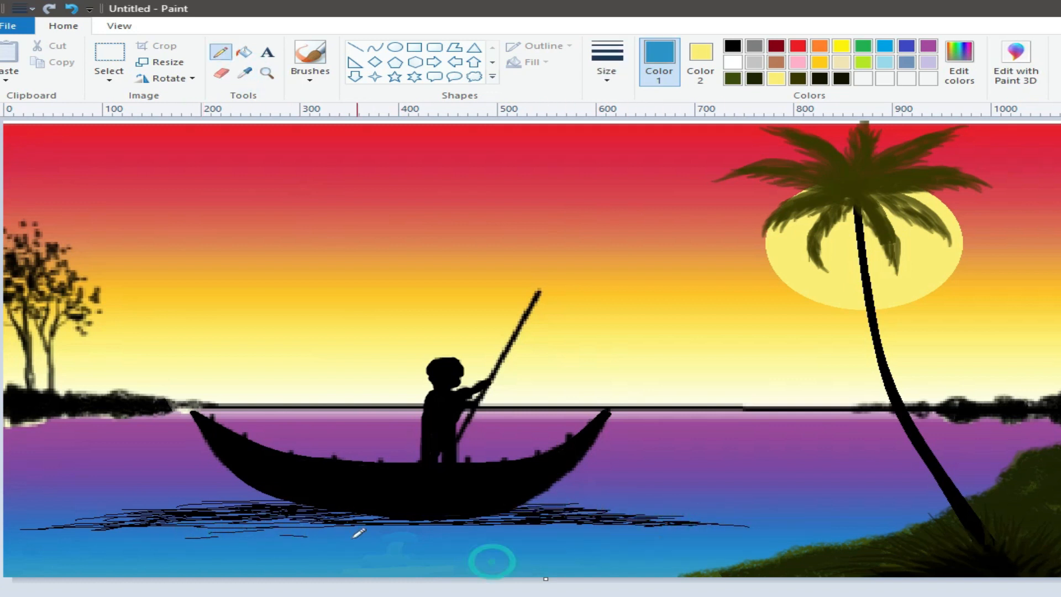
left_click_drag(243, 518, 71, 533)
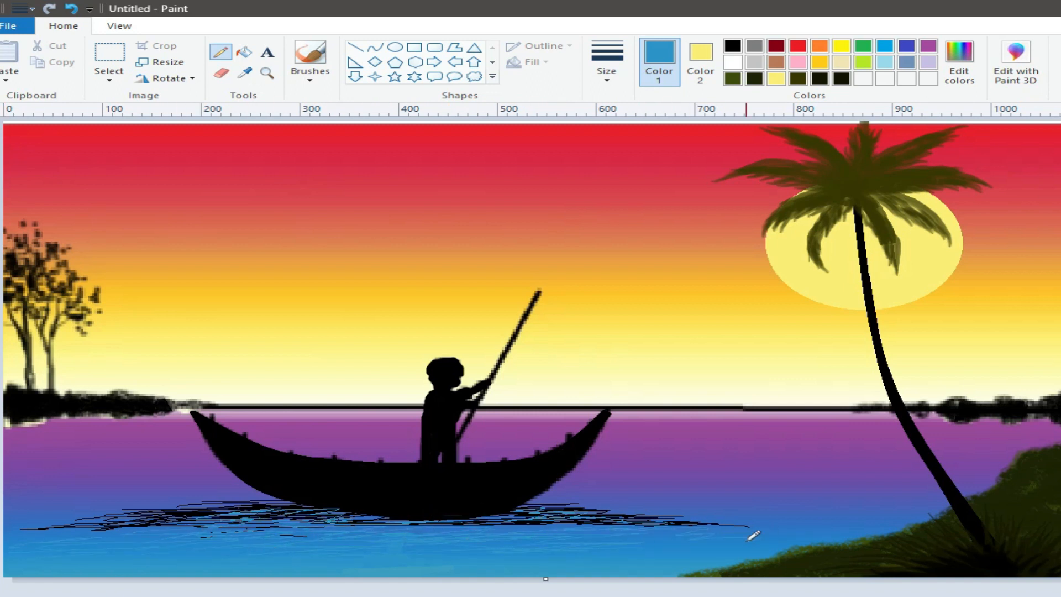
mouse_move(452, 548)
left_mouse_down()
mouse_move(356, 535)
mouse_move(558, 530)
left_mouse_up()
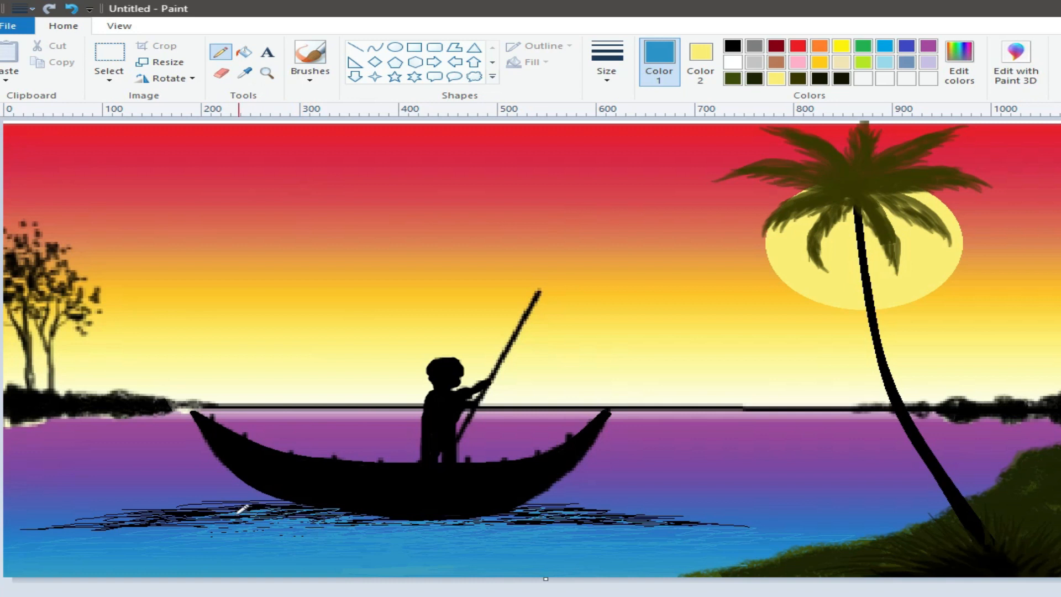
left_click_drag(189, 517, 150, 524)
left_click_drag(673, 523, 641, 520)
Step: Sample violet-blue and purple tones from the water and sketch faint ripples across the purple area beside the boat
left_click(172, 493)
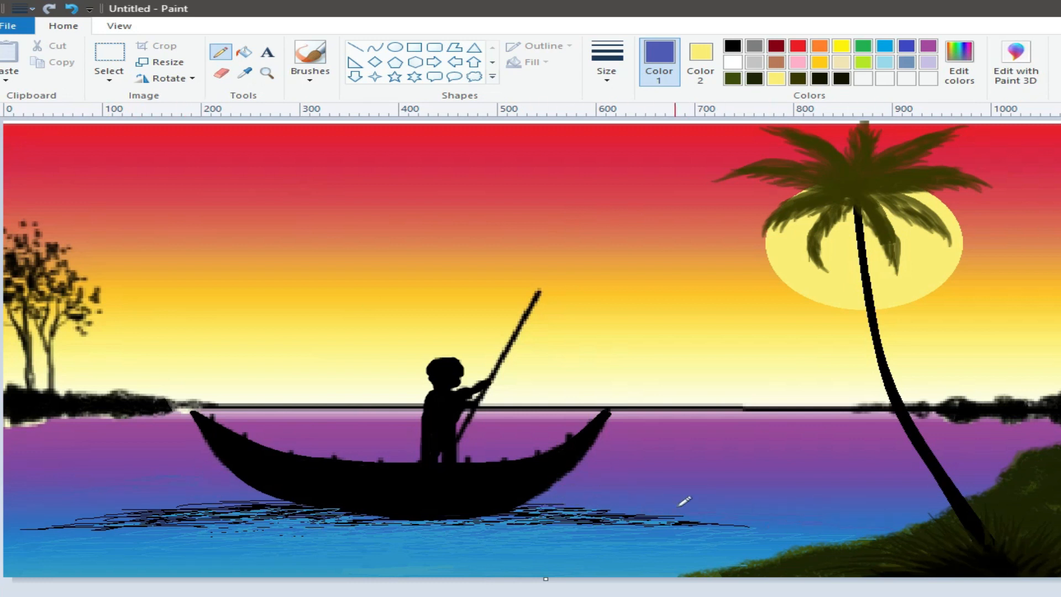
left_click(245, 73)
left_click(611, 482)
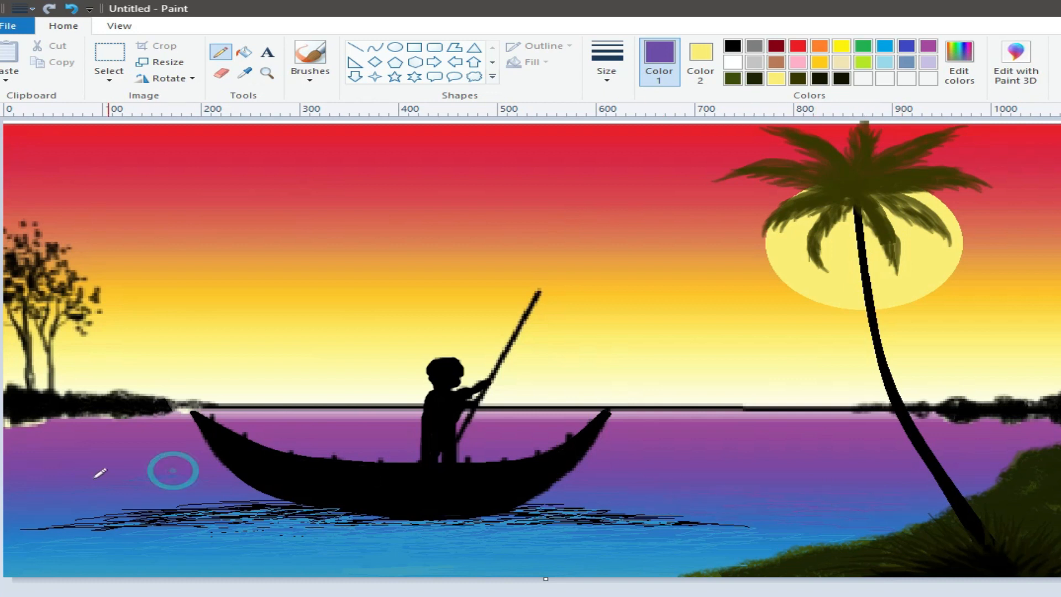
left_click(242, 77)
left_click(177, 459)
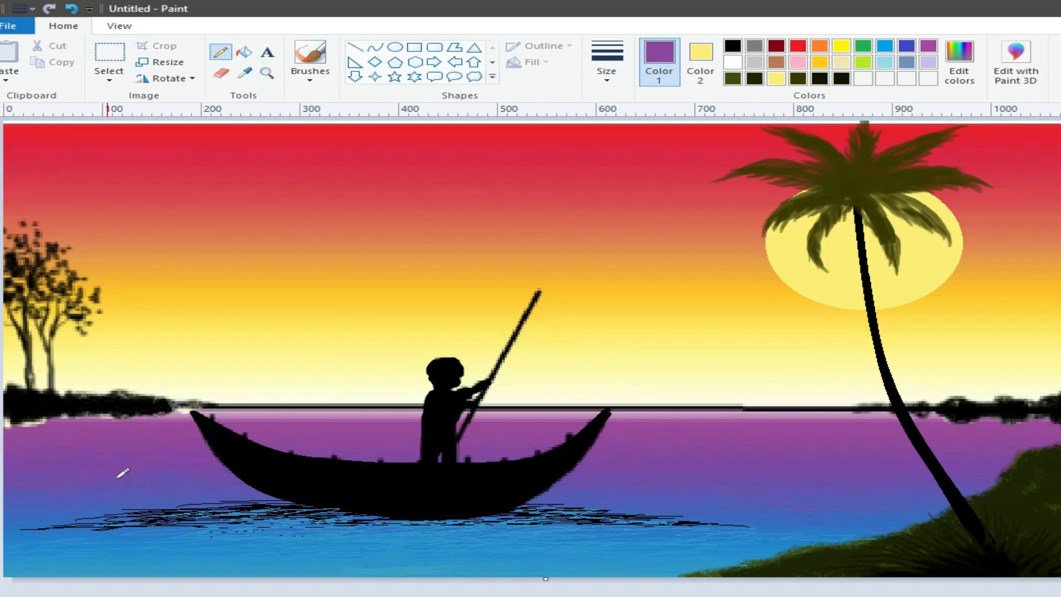
left_click(77, 436)
Step: Redraw the boatman's pole as a thicker straight black line from its upper tip down to the boat
left_click(356, 47)
left_click(732, 46)
left_click_drag(539, 292, 474, 427)
key("ctrl+z")
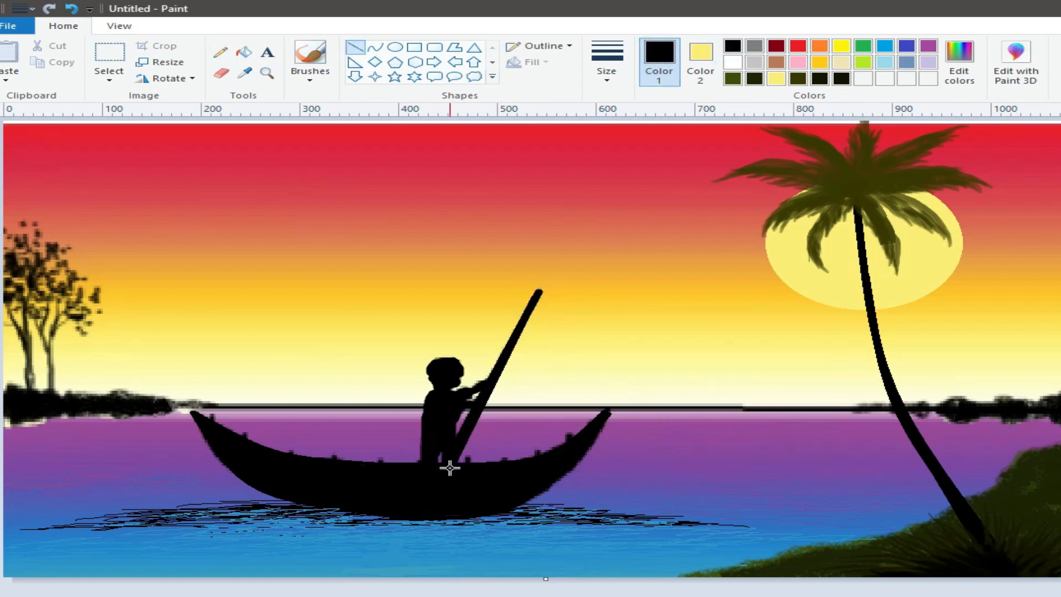